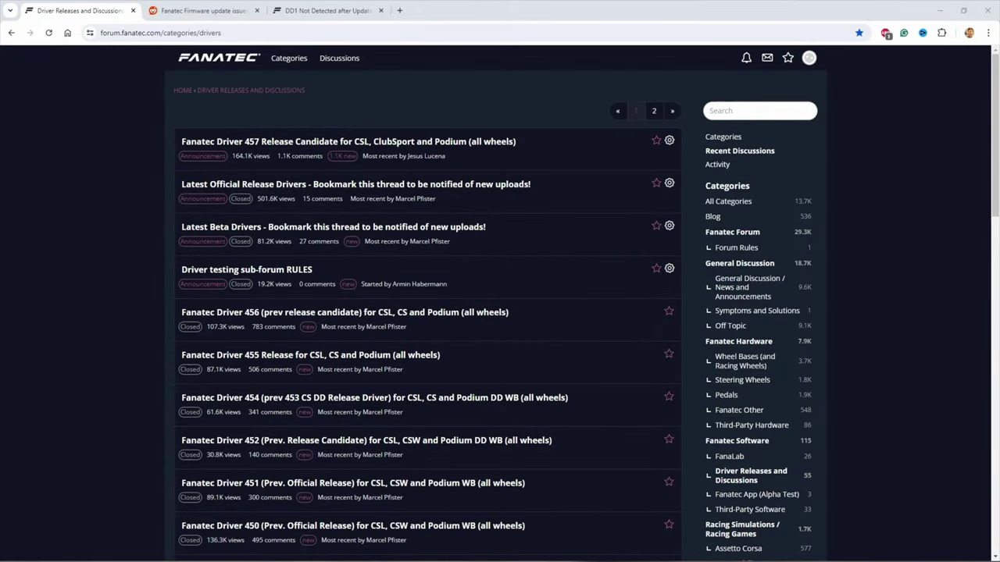
Look through the list of Fanatec driver releases in the forum's driver category
scroll(499, 312, "down", 6)
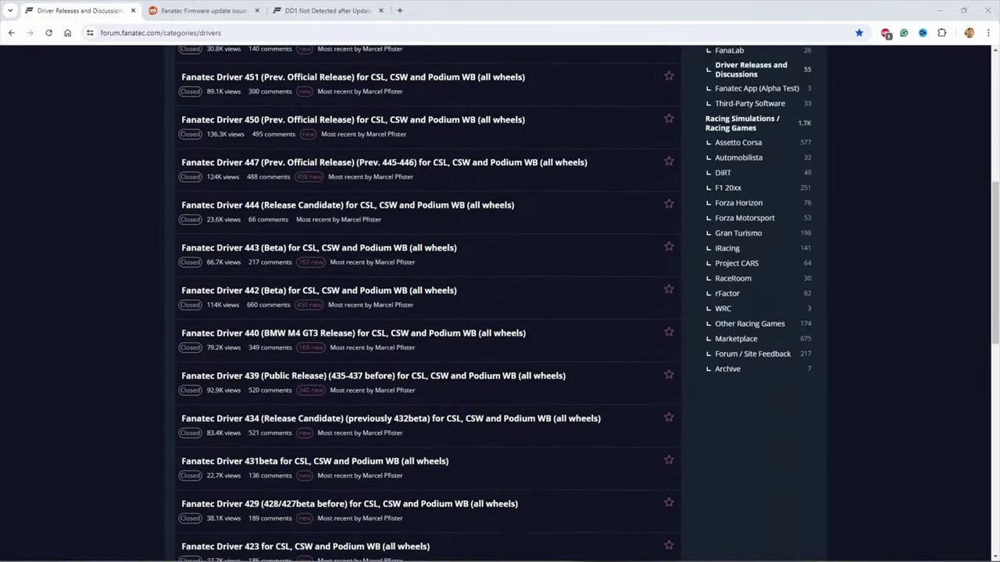
scroll(500, 312, "down", 5)
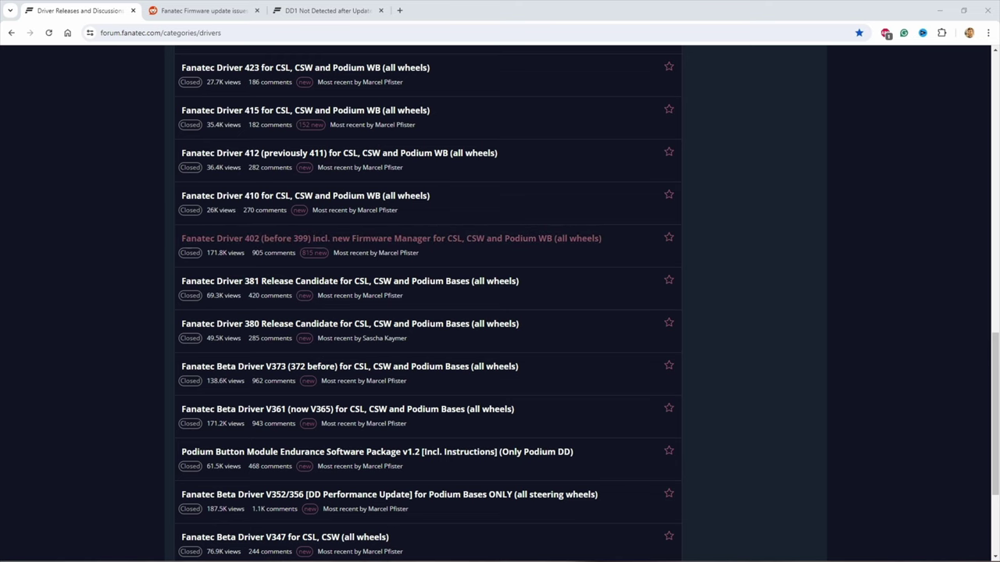
scroll(500, 312, "up", 4)
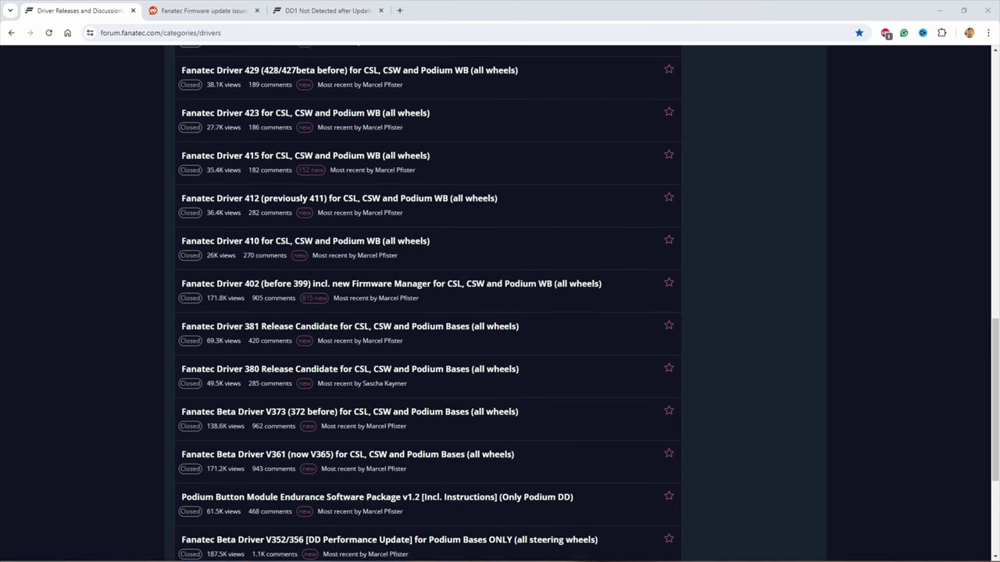
scroll(351, 328, "up", 4)
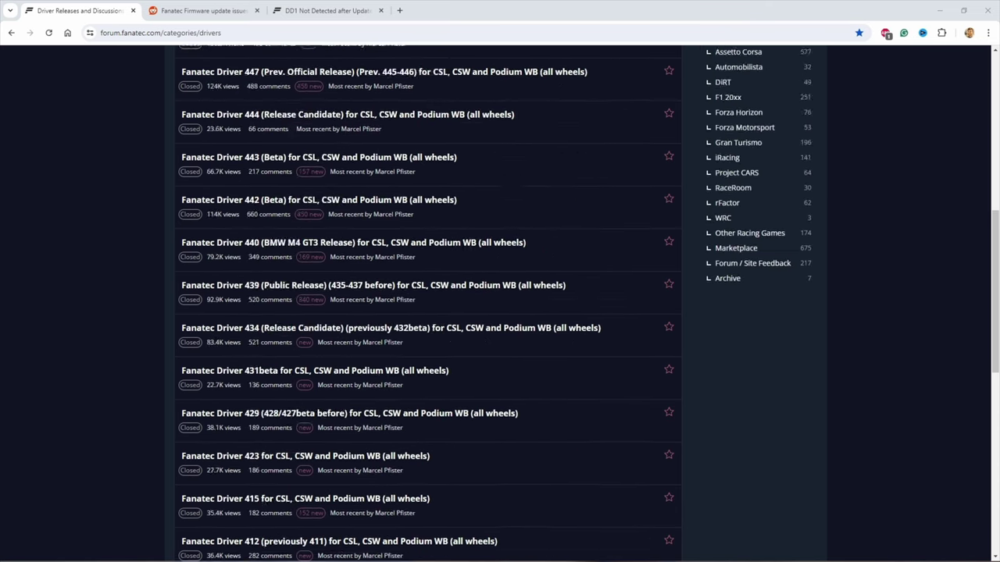
scroll(383, 312, "up", 4)
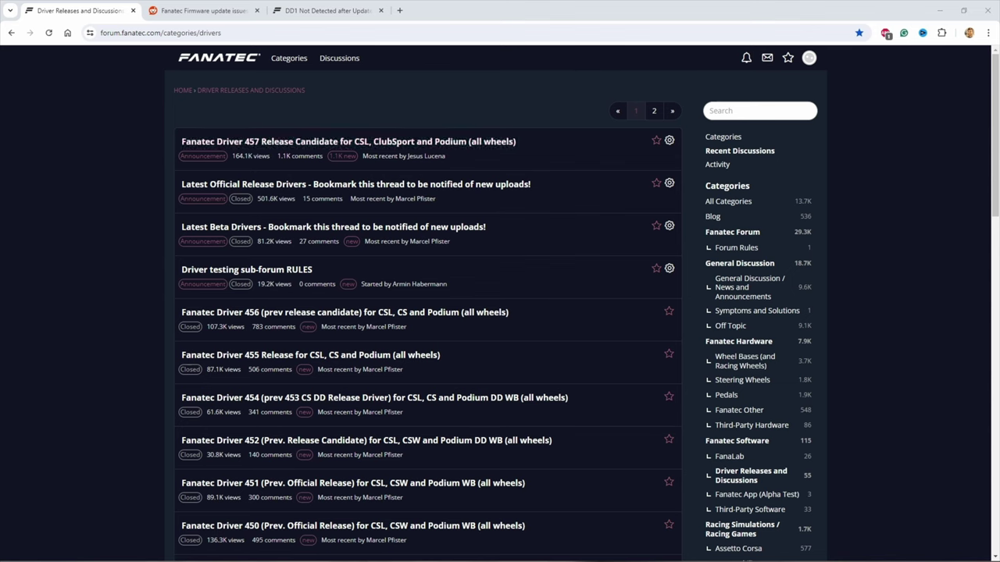
View the Reddit search results on Fanatec firmware update issues and the forum thread "DD1 Not Detected after Update"
left_click(205, 10)
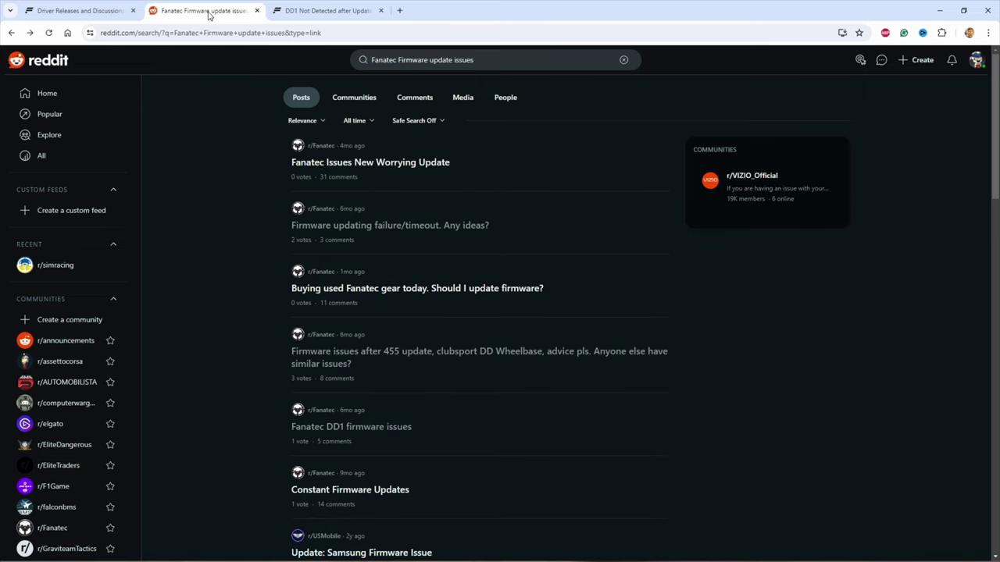
left_click(328, 11)
Look through the browsing history entries matching "Fanatec" from Jun 23 to Jun 25, 2024
scroll(637, 221, "up", 15)
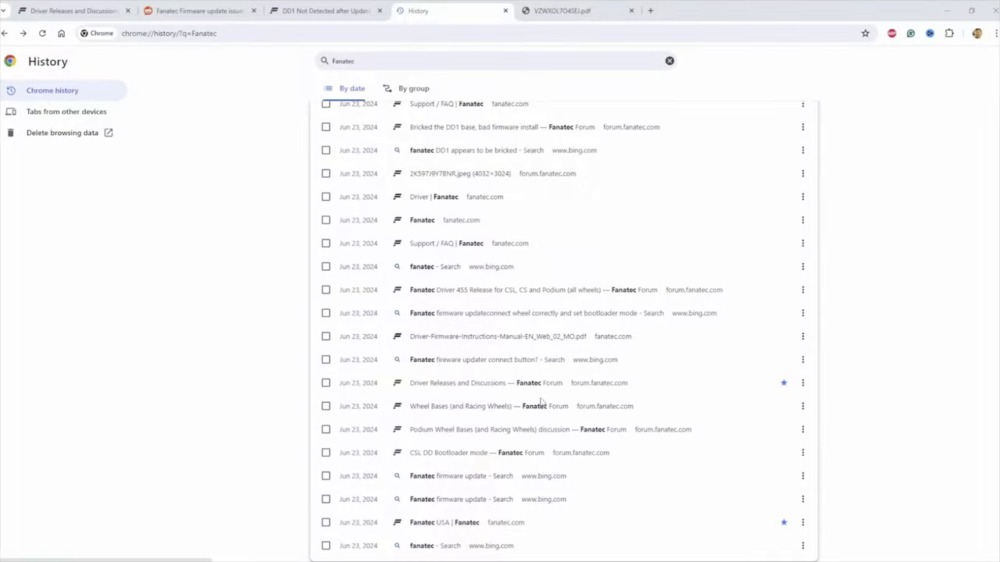
scroll(488, 529, "up", 4)
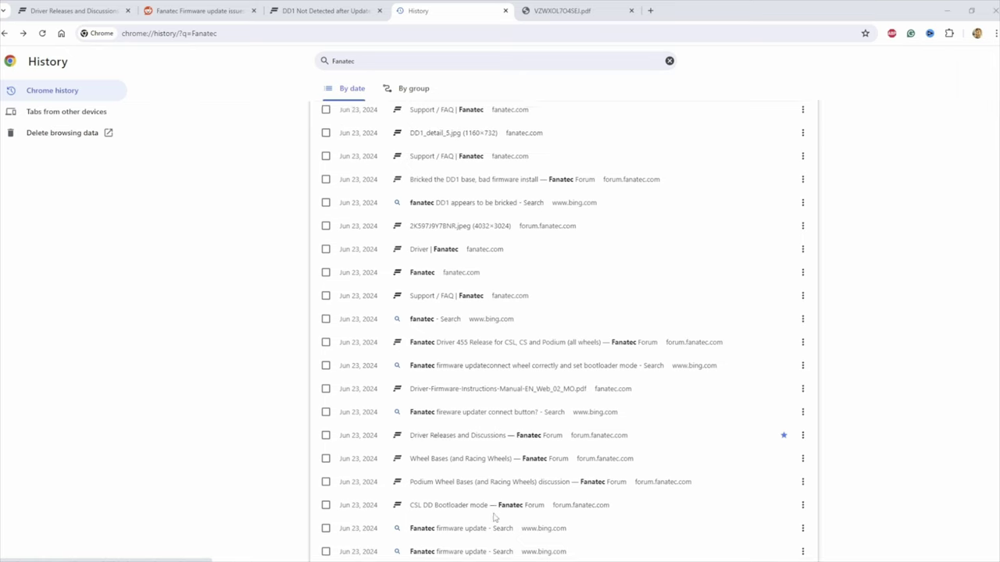
scroll(531, 429, "up", 4)
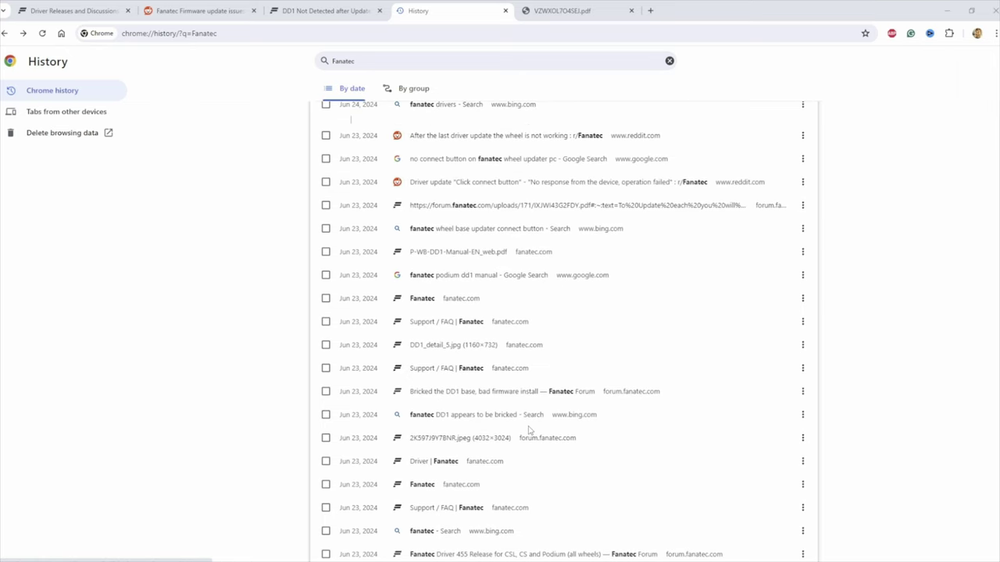
scroll(544, 416, "up", 4)
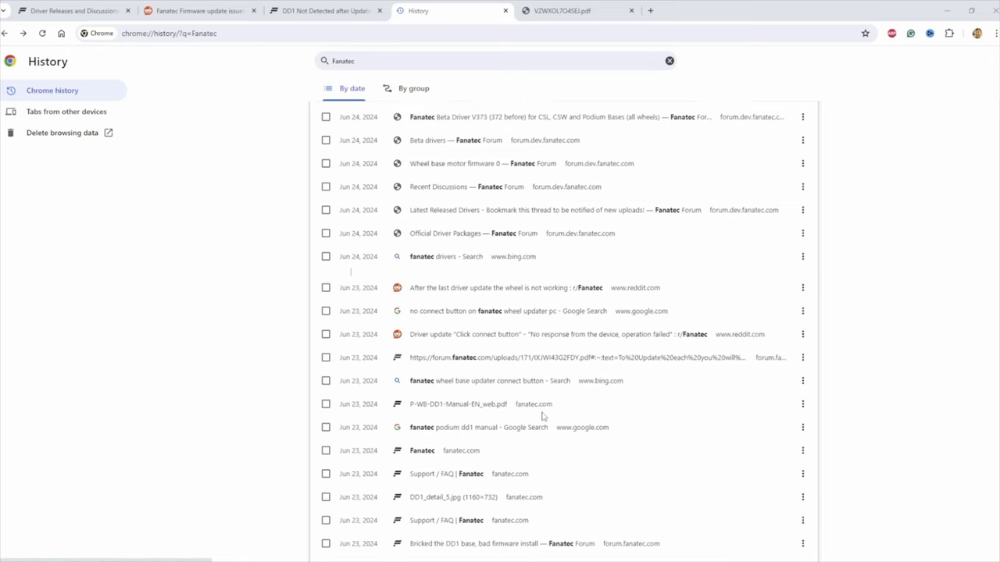
scroll(549, 370, "up", 5)
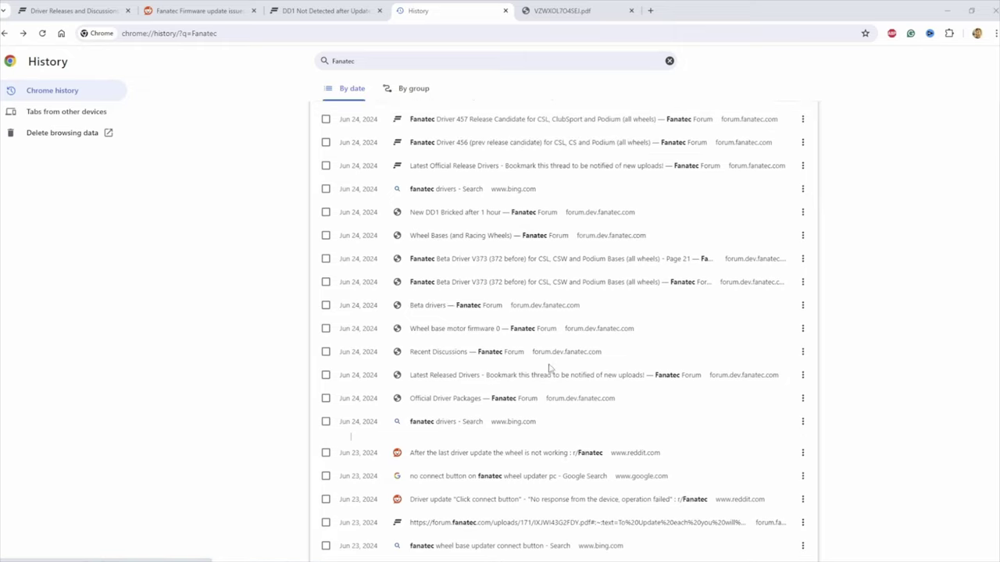
scroll(549, 364, "up", 5)
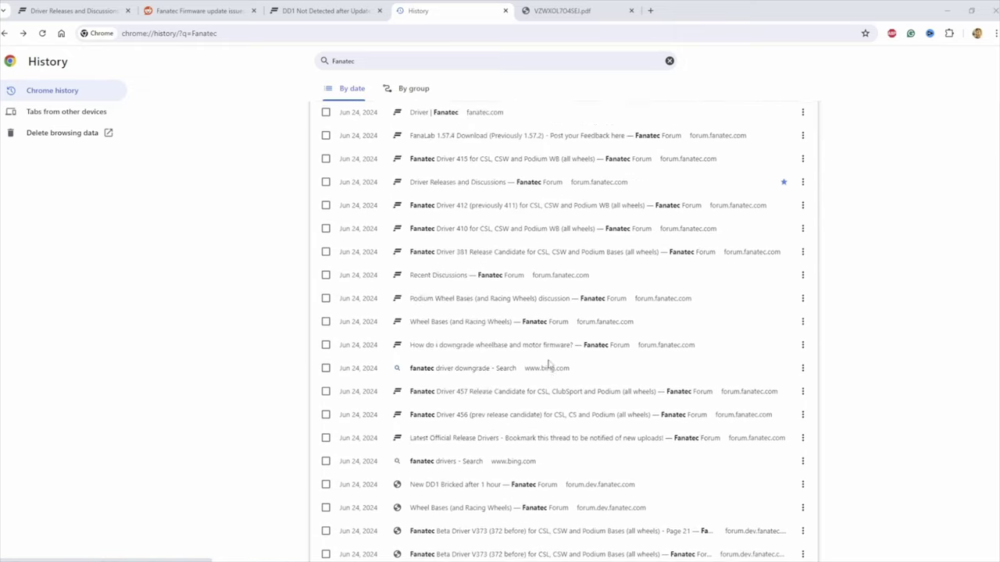
scroll(549, 364, "up", 8)
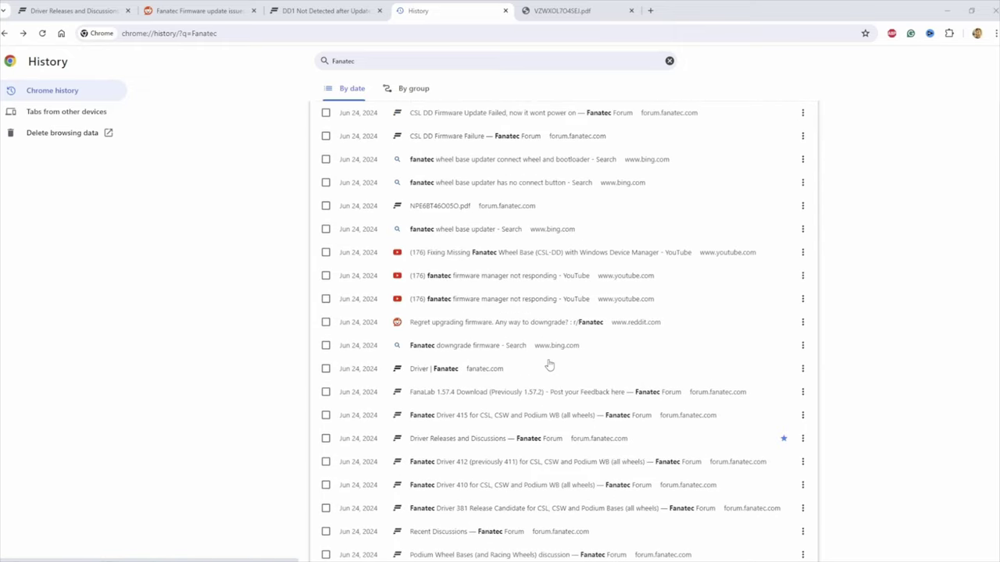
scroll(549, 359, "up", 5)
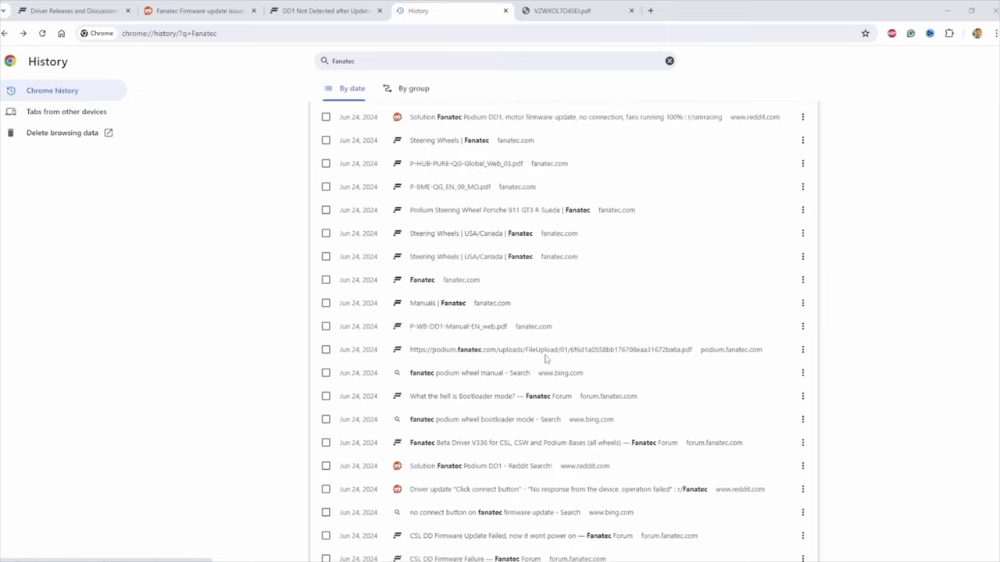
scroll(542, 351, "up", 4)
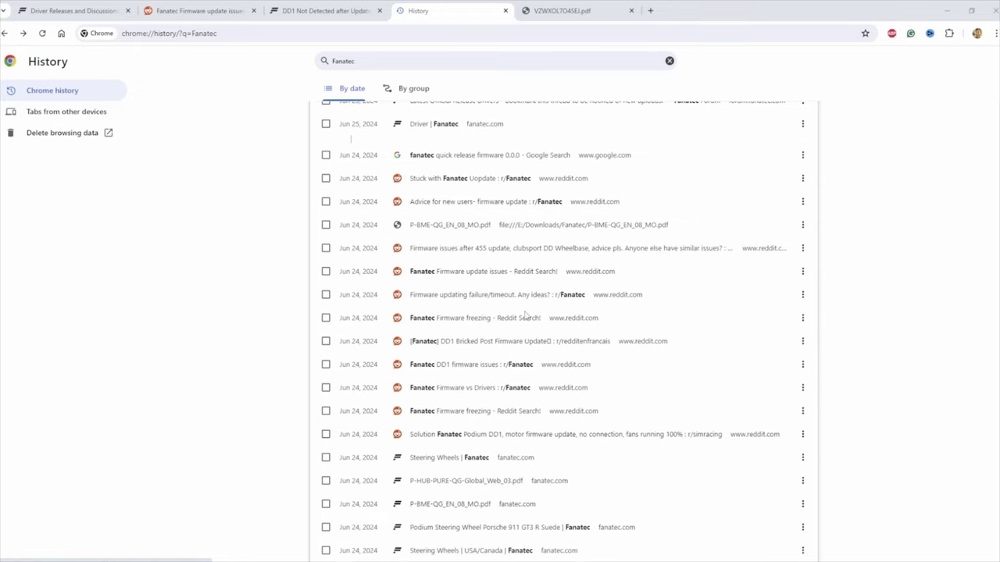
scroll(546, 279, "up", 1)
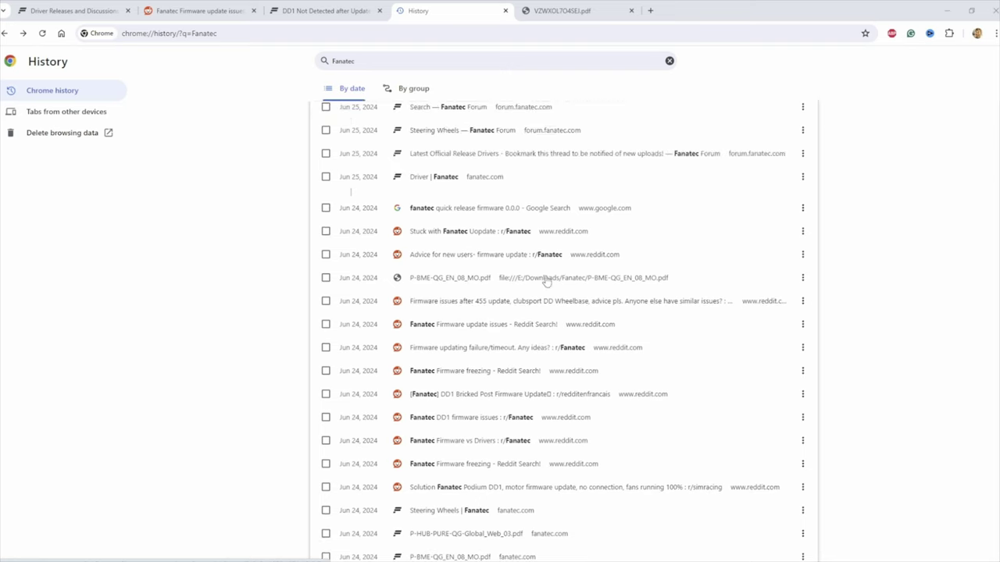
scroll(545, 226, "up", 5)
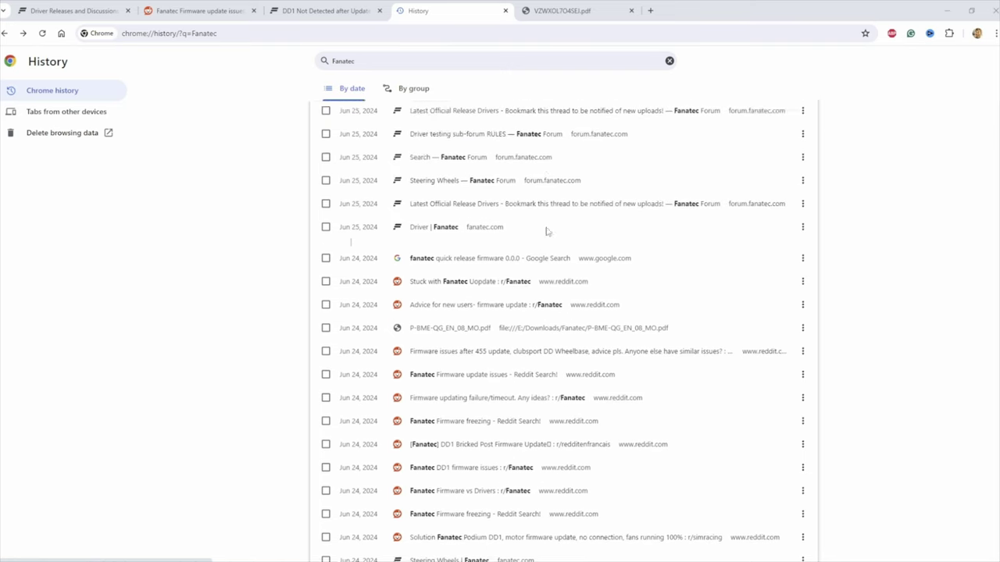
scroll(548, 231, "up", 3)
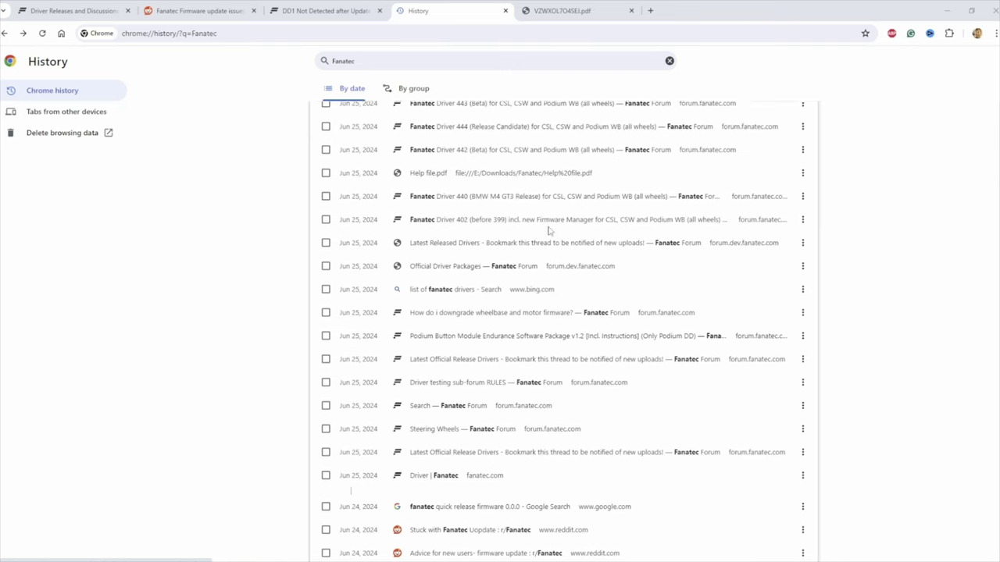
scroll(549, 230, "up", 3)
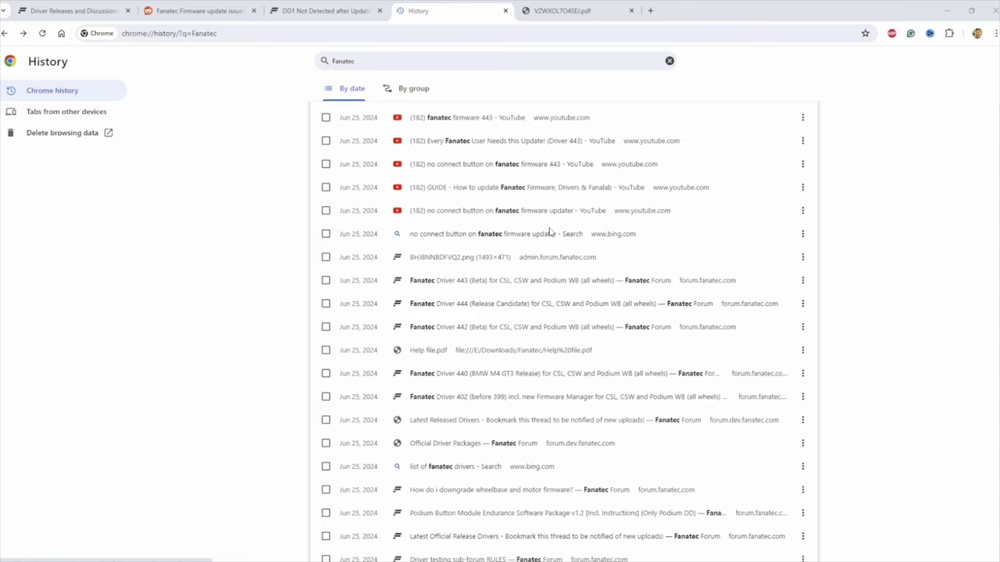
Switch to the Edge window showing Help file.pdf, maximize it and fit the page to the window width
key("alt+Tab")
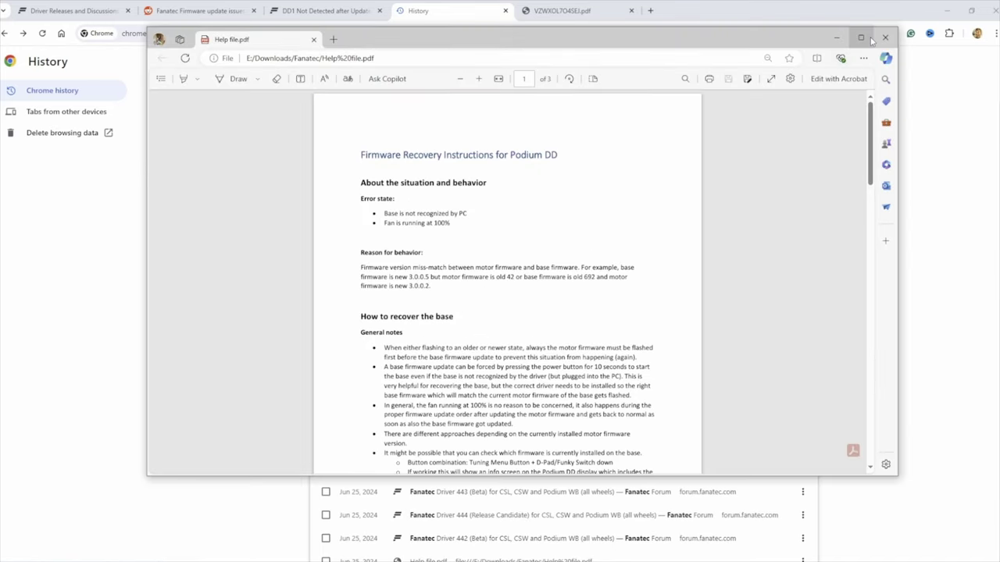
left_click(859, 38)
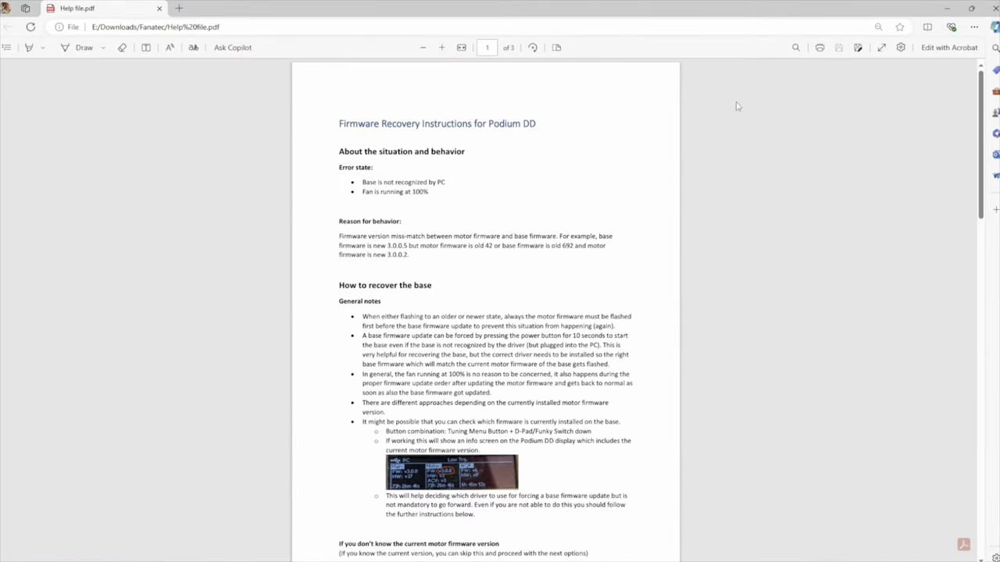
left_click(462, 47)
Read the error state, the reason for the behavior and the general recovery notes in the Podium DD firmware recovery instructions
scroll(485, 298, "down", 3)
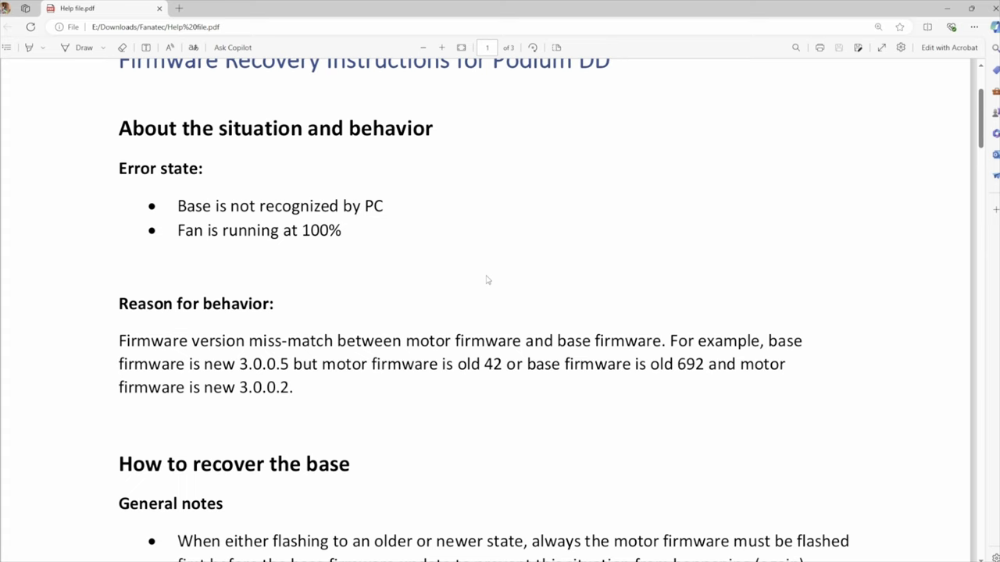
scroll(487, 281, "up", 1)
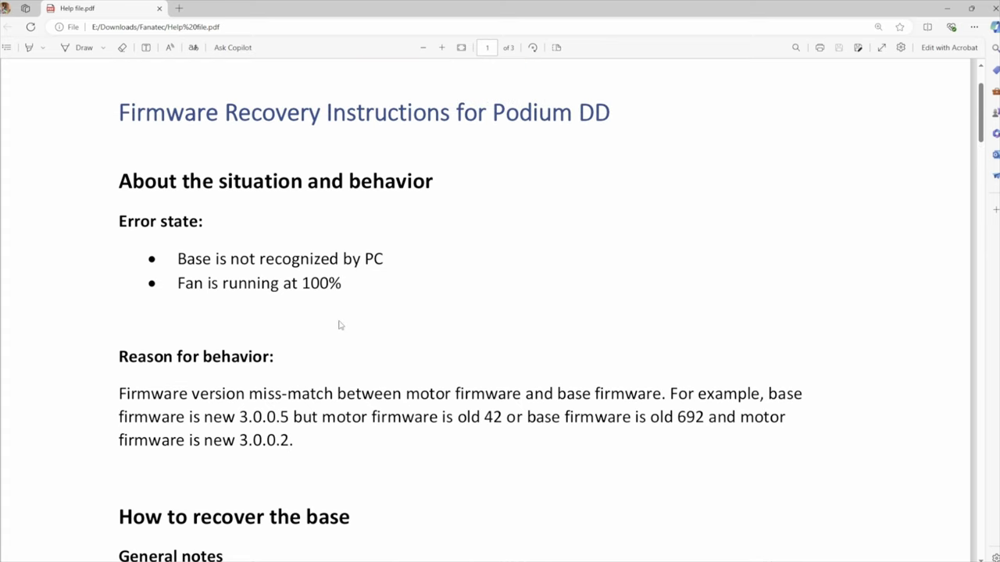
scroll(371, 307, "down", 2)
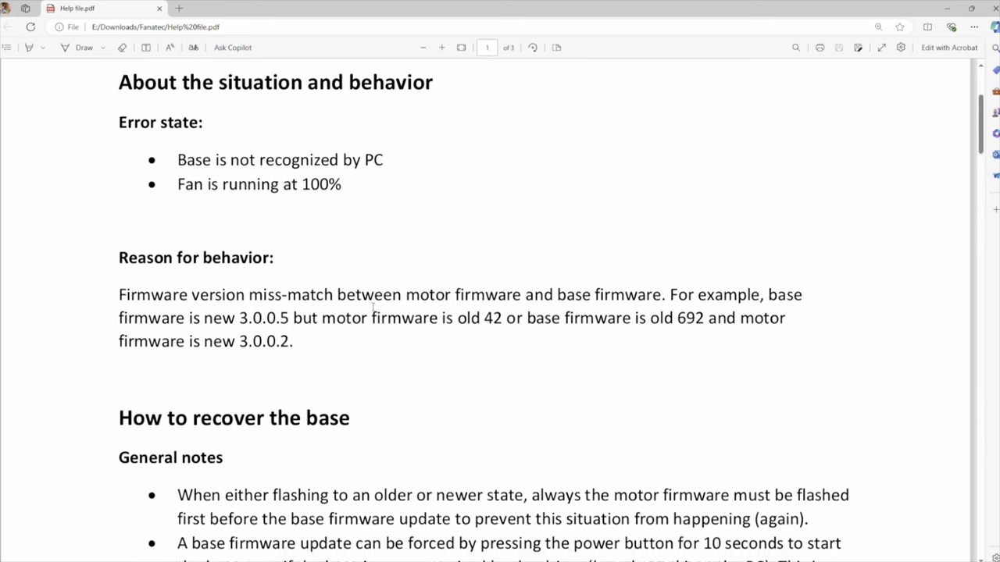
scroll(398, 343, "down", 2)
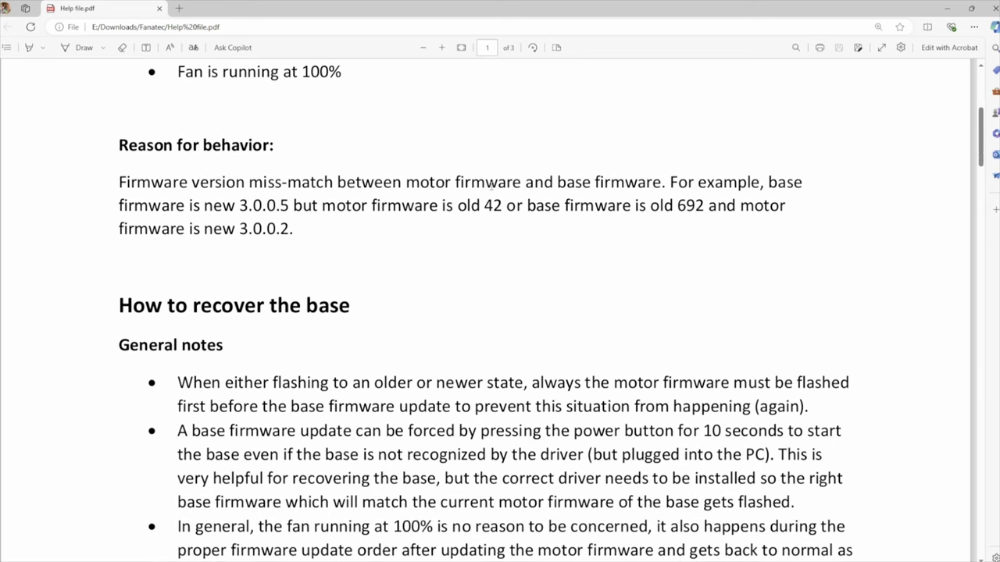
scroll(555, 299, "down", 5)
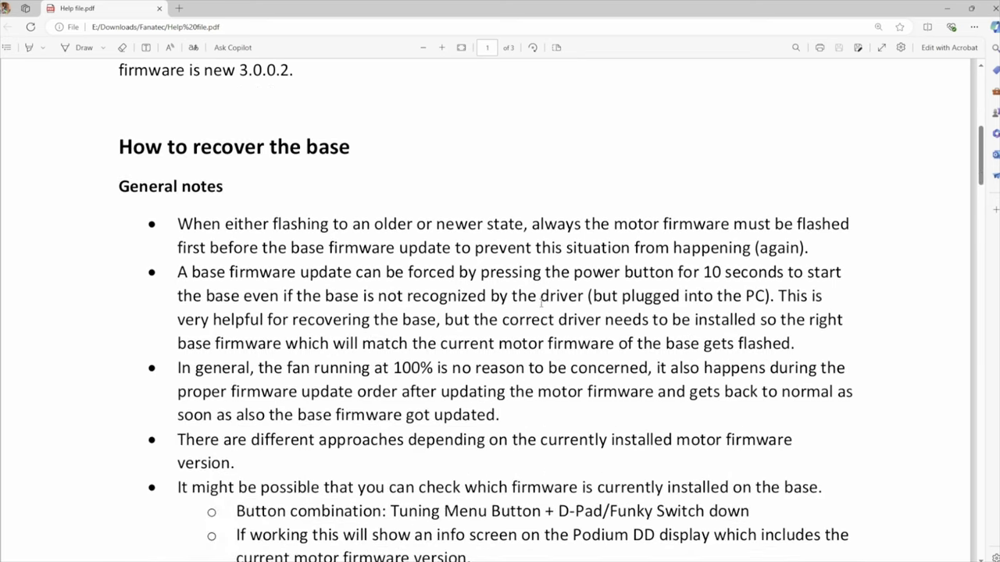
scroll(542, 320, "down", 2)
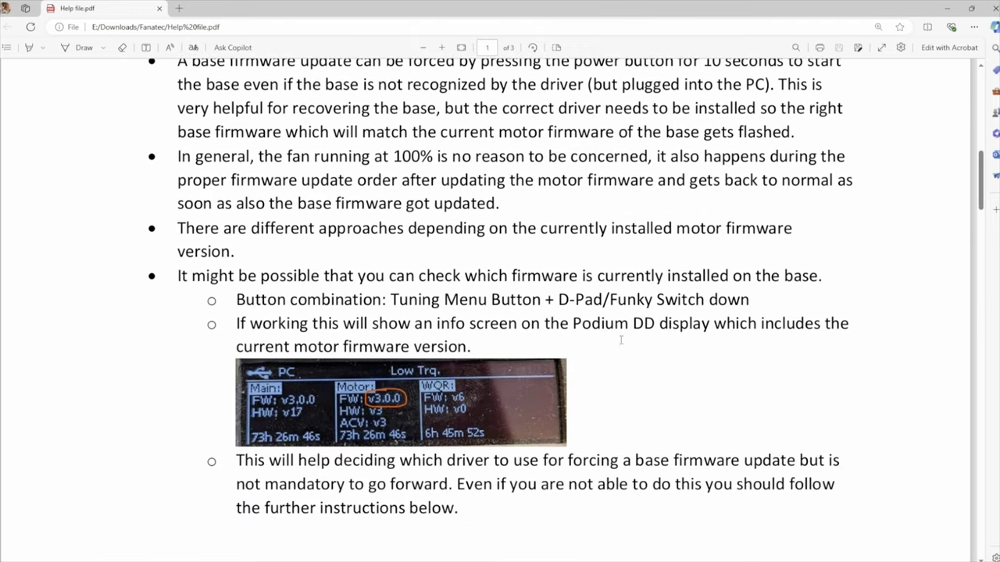
Read the recovery procedures for unknown, 3.0.0.2 and 42 or older motor firmware, plus the general troubleshooting tips
scroll(649, 346, "down", 8)
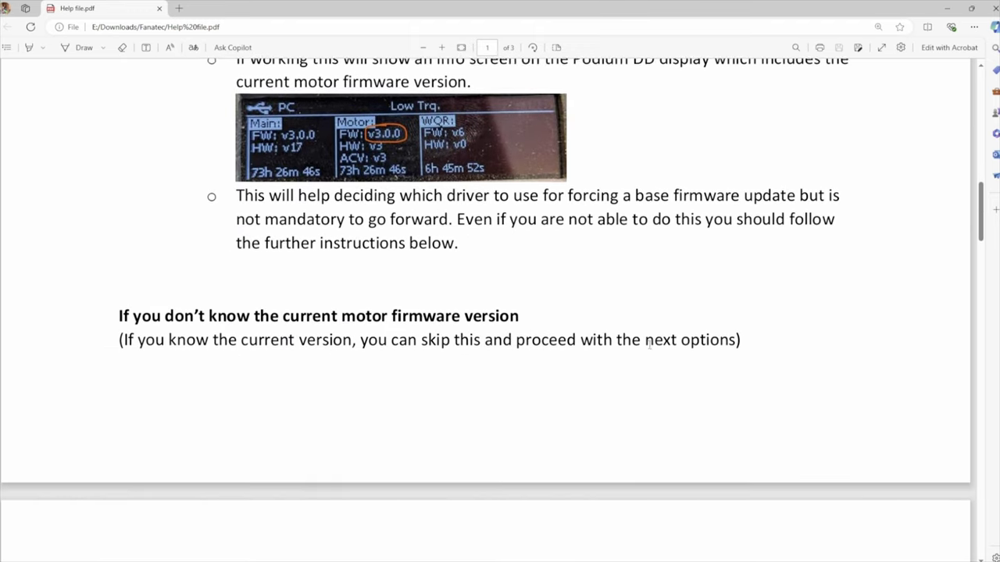
scroll(648, 349, "down", 6)
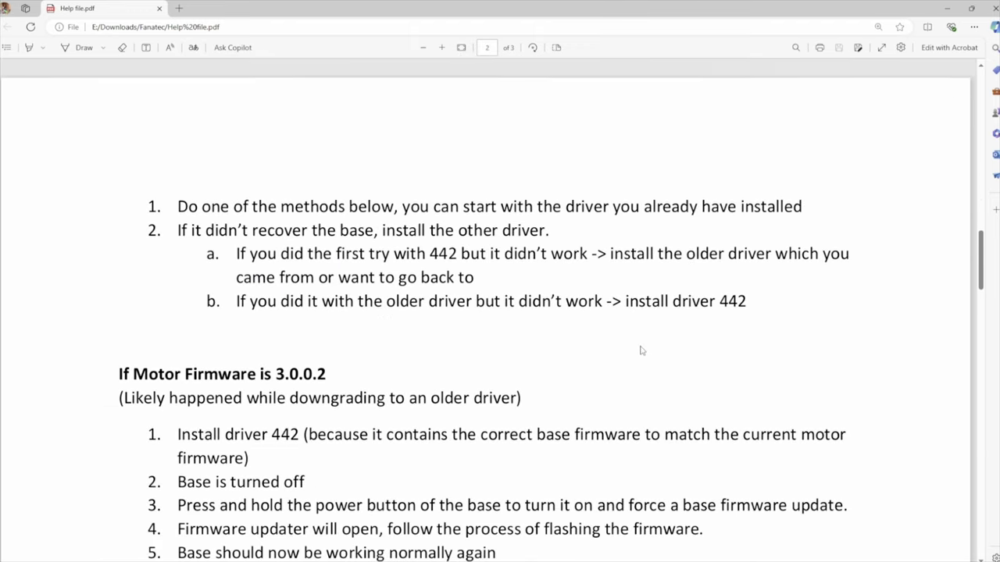
scroll(640, 350, "down", 8)
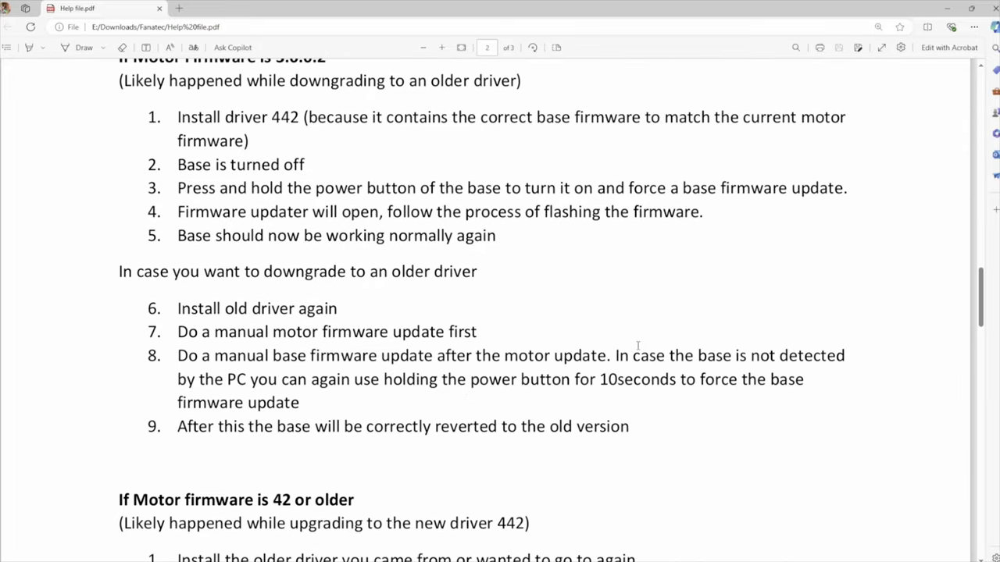
scroll(637, 353, "down", 3)
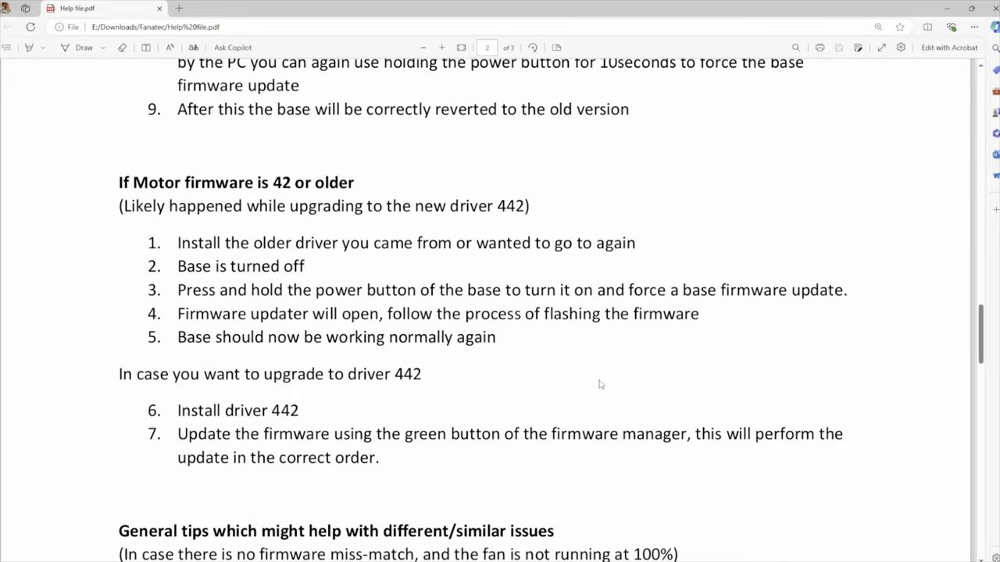
scroll(581, 383, "down", 4)
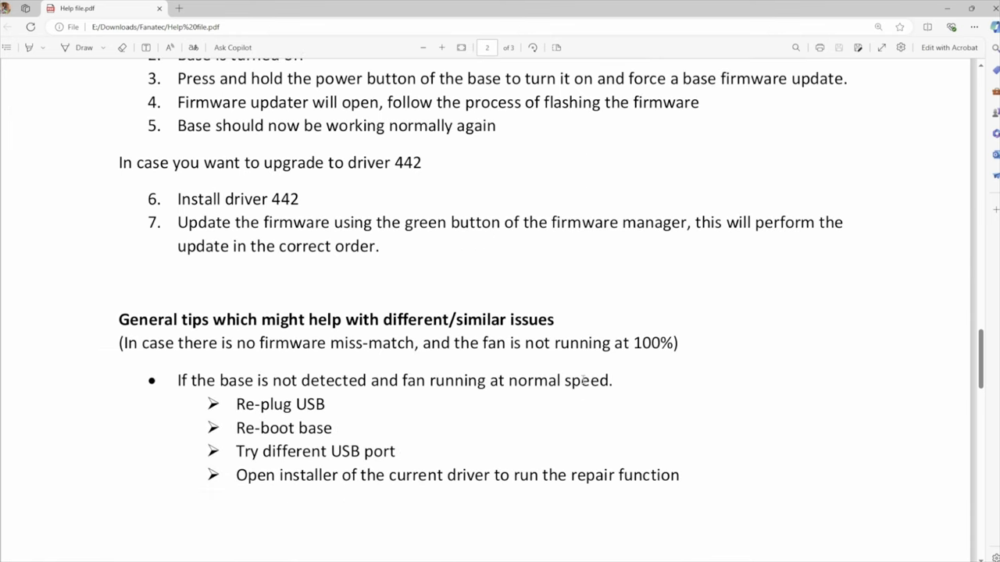
scroll(582, 414, "down", 8)
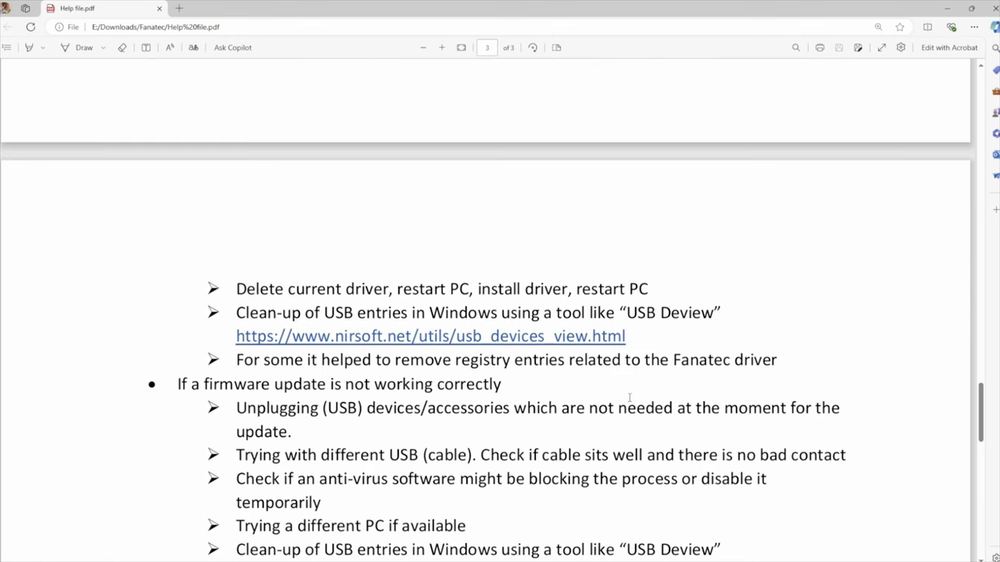
scroll(761, 328, "down", 2)
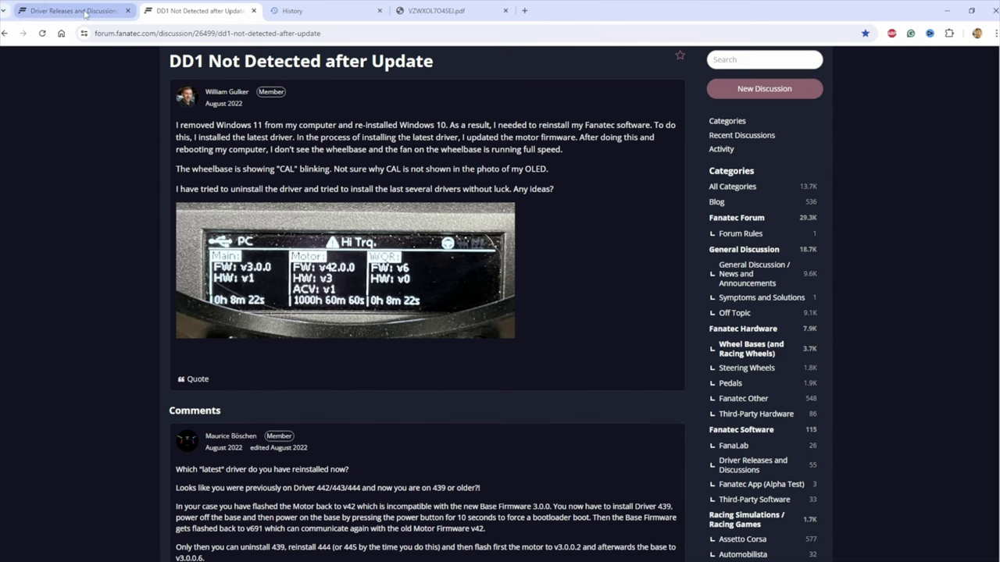
Look through the Fanatec driver release threads around drivers 431beta to 361 in the forum's driver discussions
left_click(86, 13)
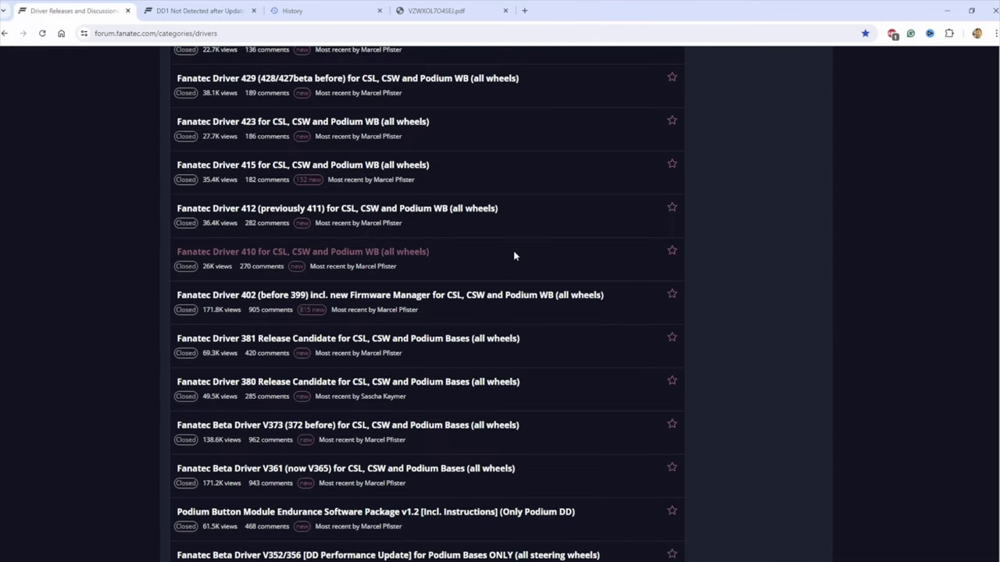
scroll(581, 358, "down", 1)
scroll(451, 307, "up", 2)
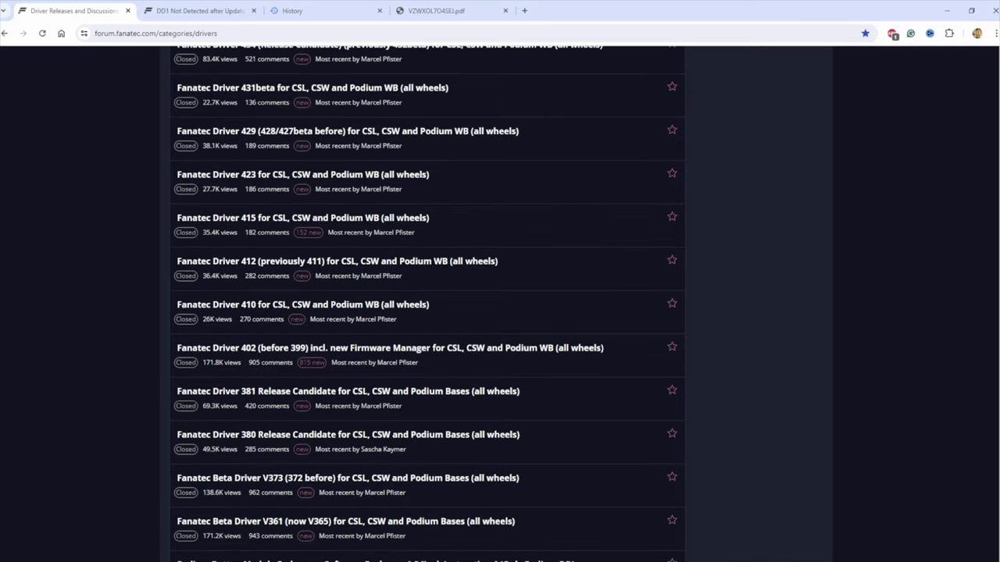
Switch to File Explorer's Fanatec downloads folder and open the ChangeLog in 402 > 2021.02.01-Fanatec_driver_402 to read its firmware versions
key("alt+Tab")
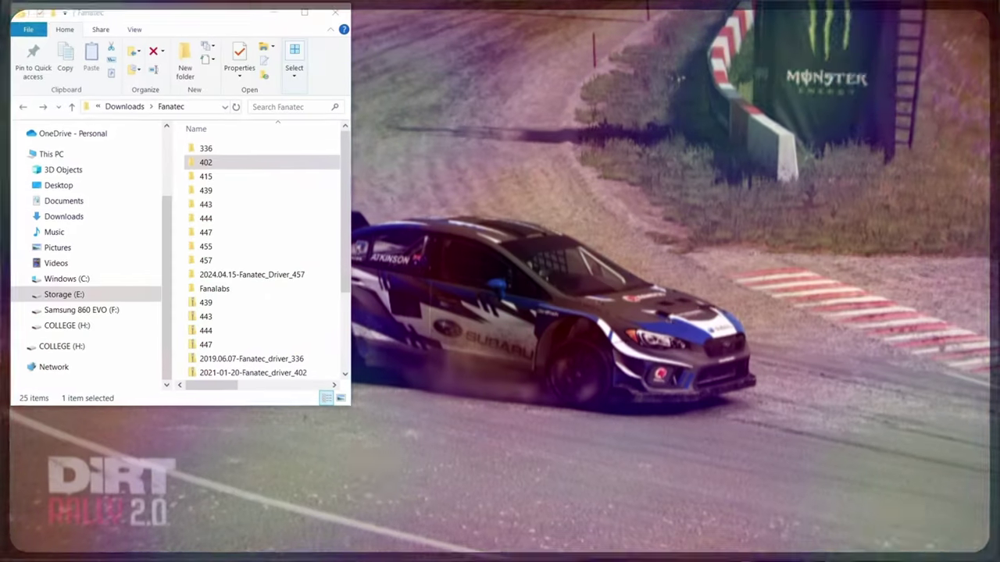
left_click(243, 169)
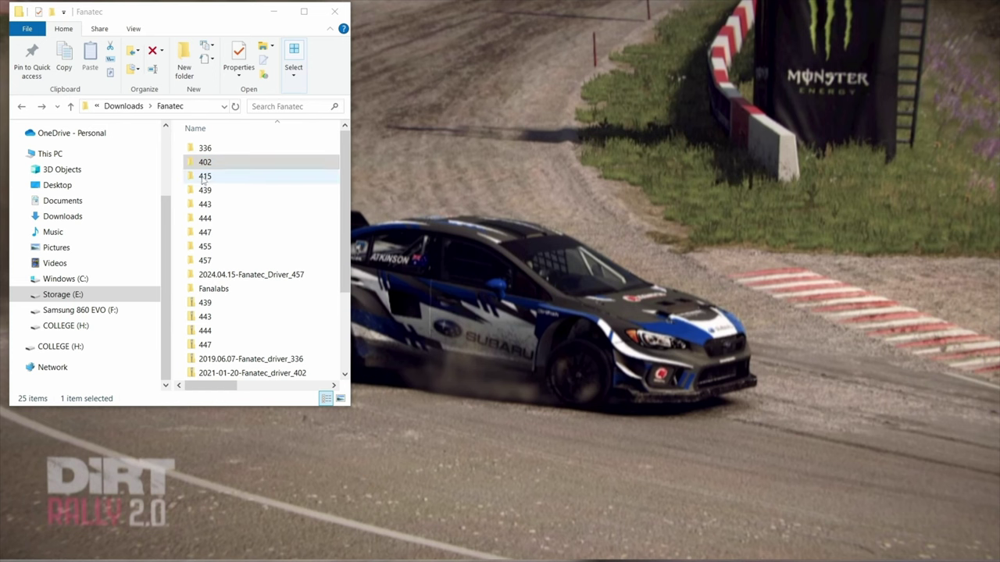
double_click(193, 163)
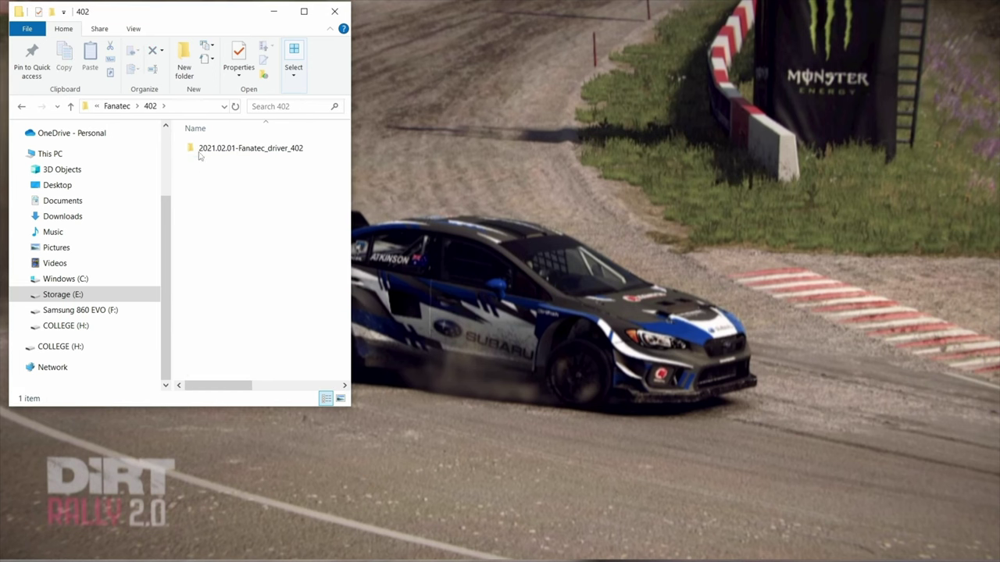
left_click(191, 150)
double_click(191, 150)
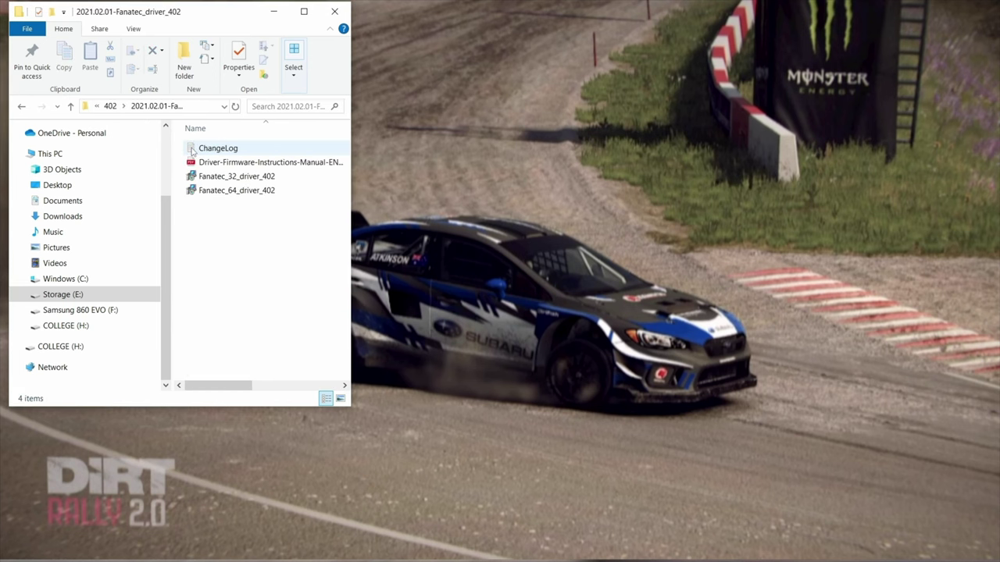
double_click(191, 150)
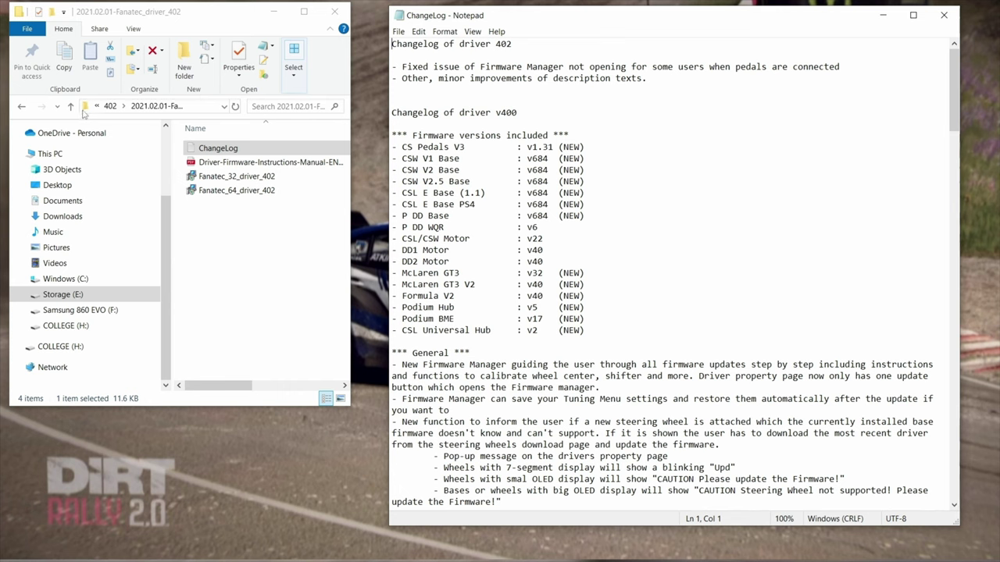
Return to the Fanatec folder and open the driver 415 ChangeLog in 2021.09.09-Fanatec_driver_415 to read its firmware versions
left_click(21, 107)
left_click(21, 107)
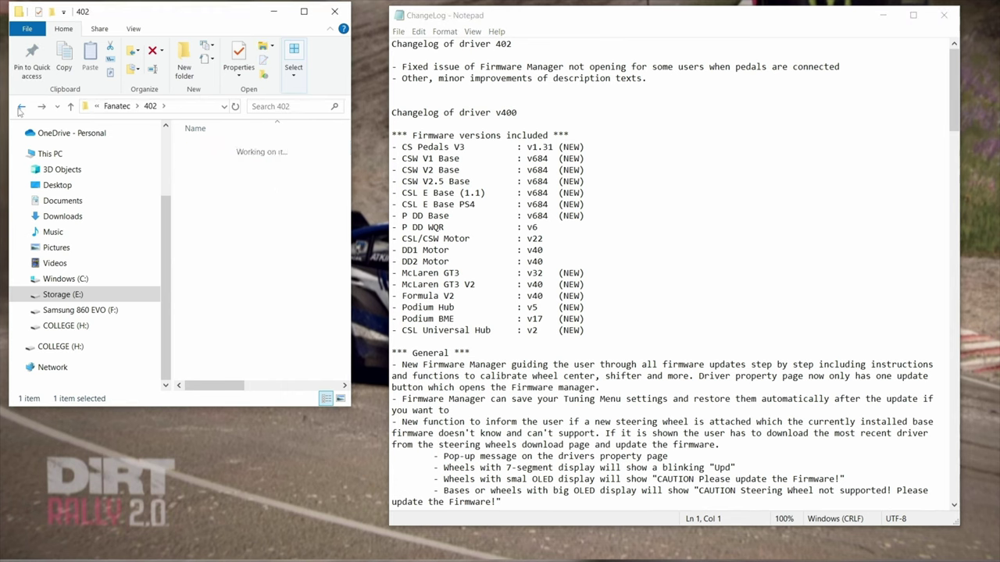
left_click(192, 178)
double_click(191, 178)
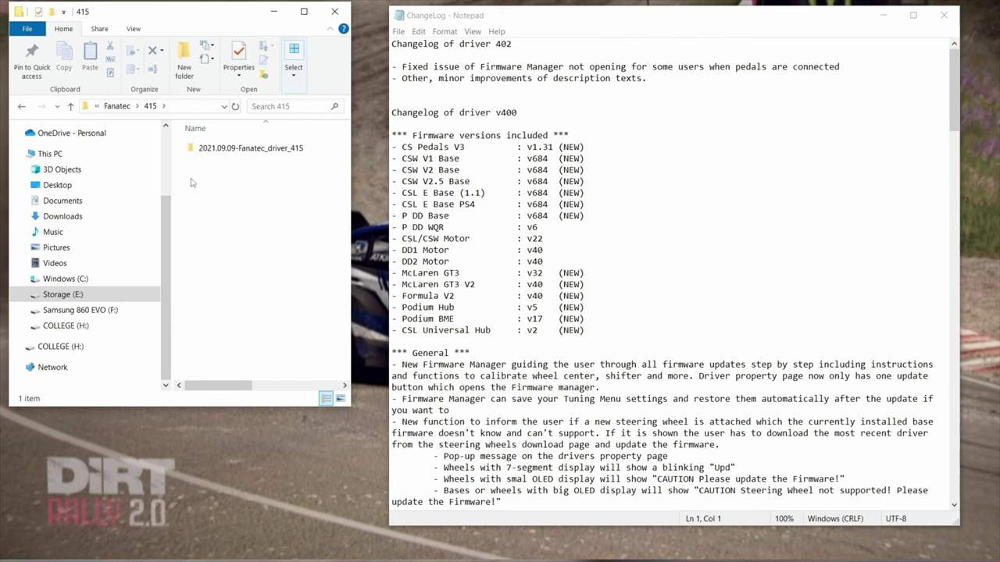
double_click(191, 148)
left_click(191, 148)
double_click(191, 148)
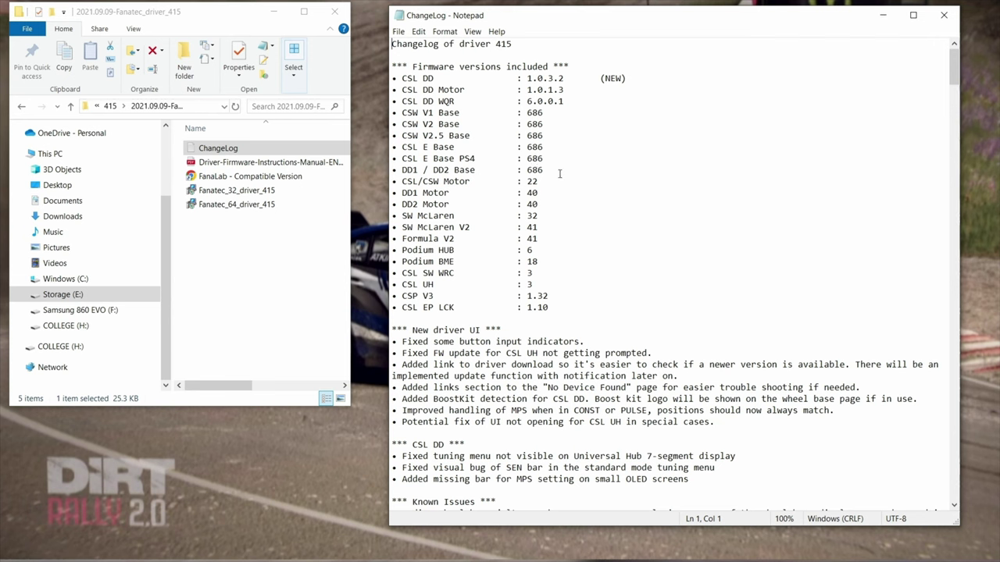
Go back to the Fanatec folder and open the driver 439 ChangeLog in 2022.02.18-Fanatec_driver_439 to check its firmware versions
left_click(21, 109)
left_click(21, 110)
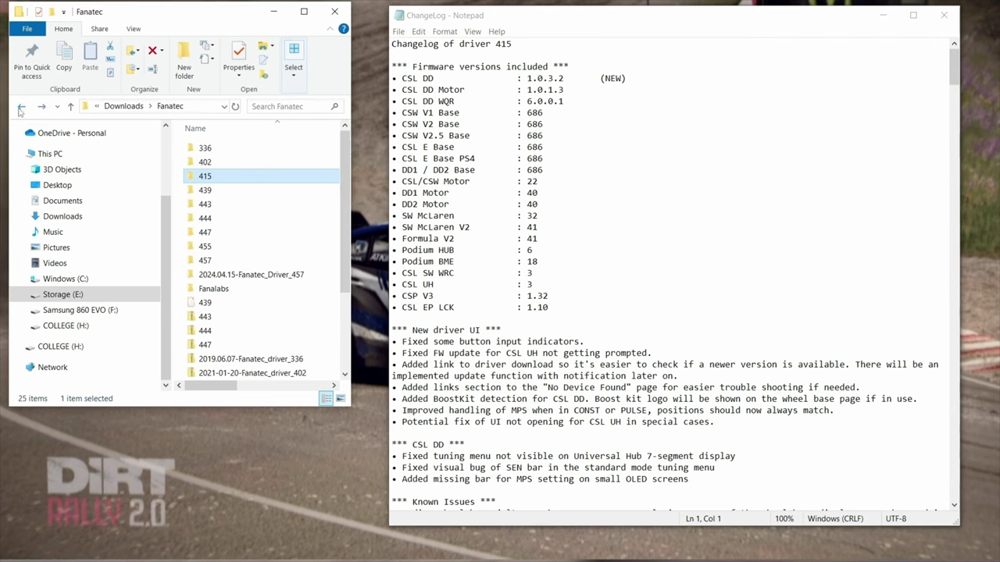
double_click(192, 194)
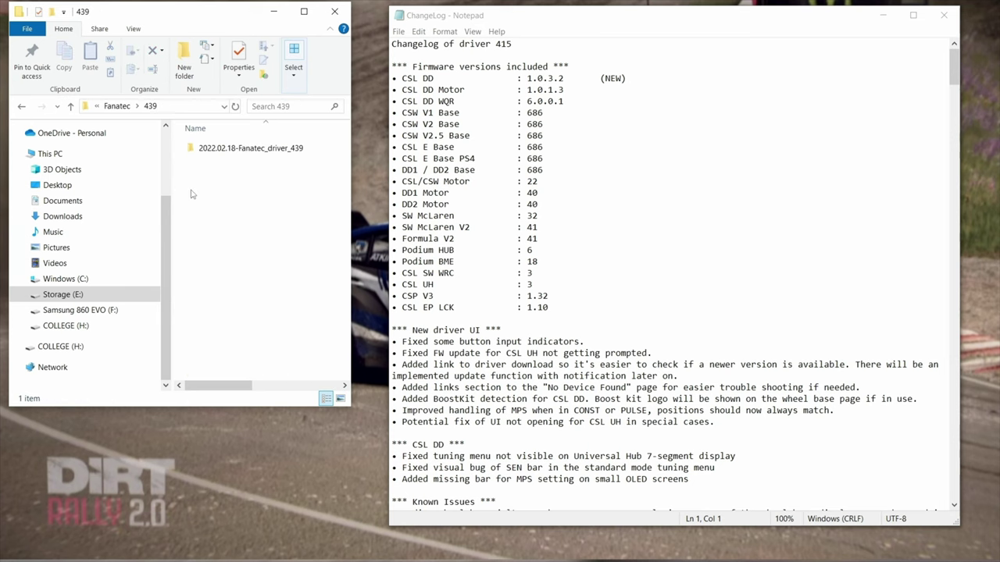
double_click(191, 152)
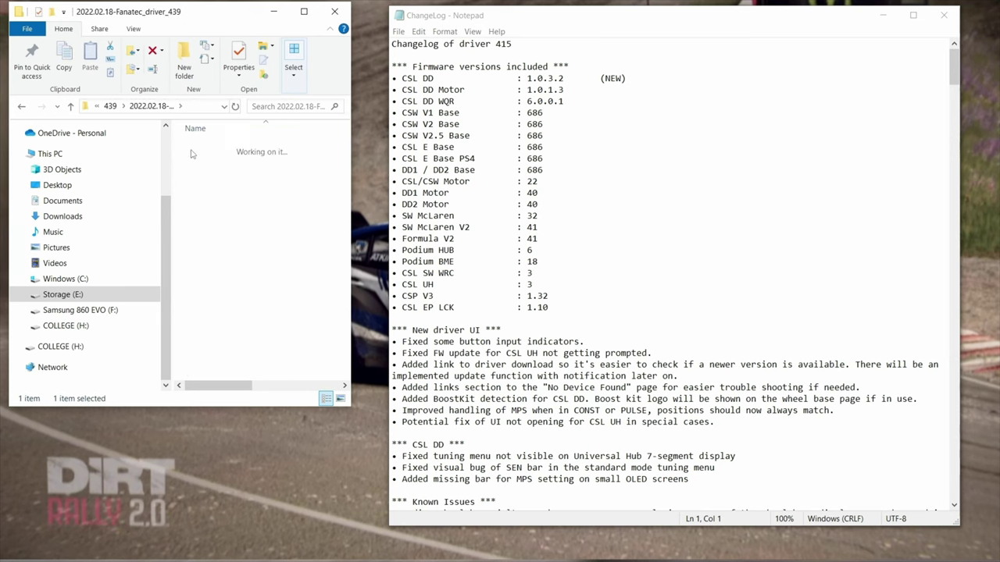
double_click(195, 148)
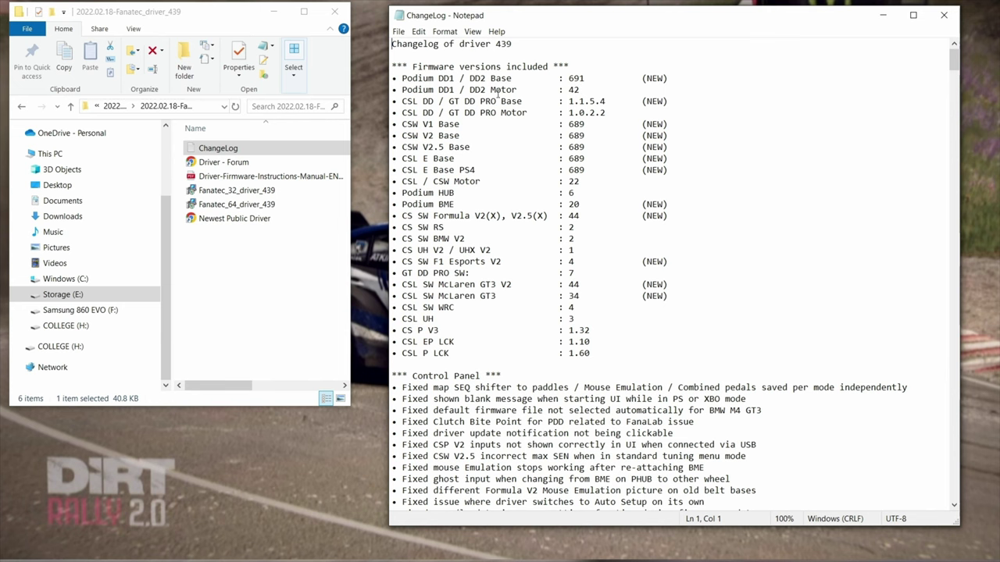
Go back to the Fanatec folder and open ChangeLog_Driver_457 in 457 > 2024.04.15-Fanatec_Driver_457 to check its firmware versions
left_click(22, 108)
left_click(21, 108)
left_click(22, 108)
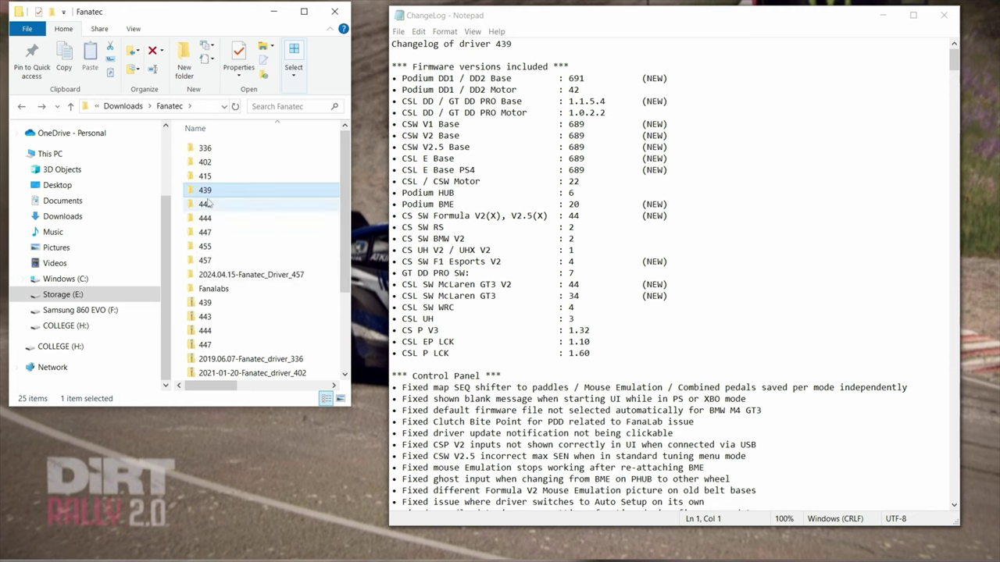
double_click(192, 262)
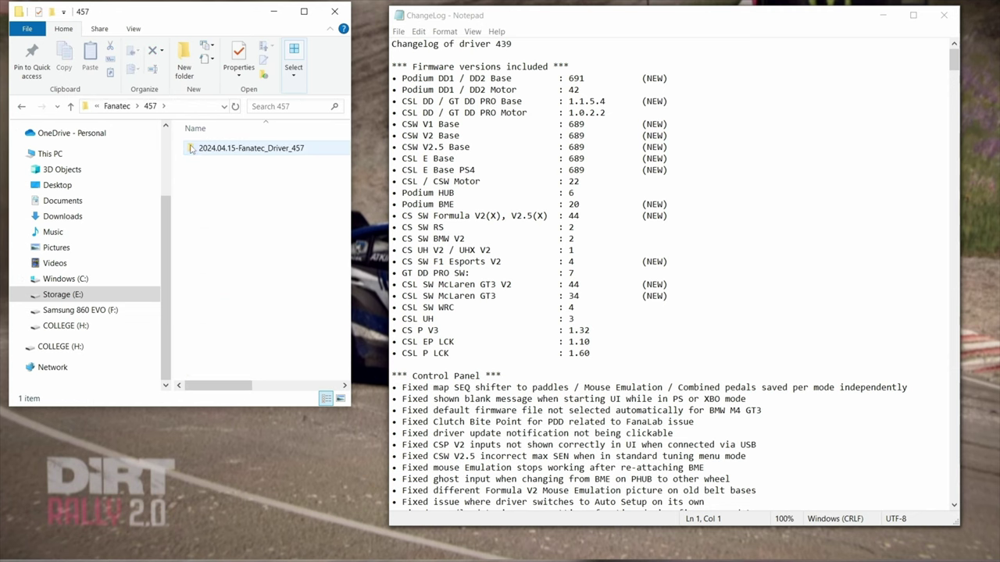
double_click(191, 149)
double_click(191, 149)
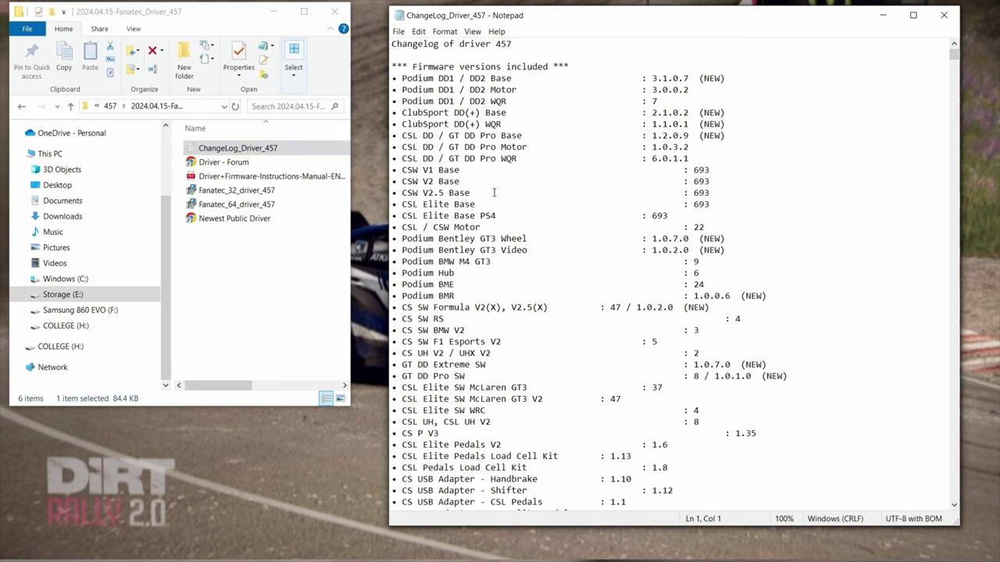